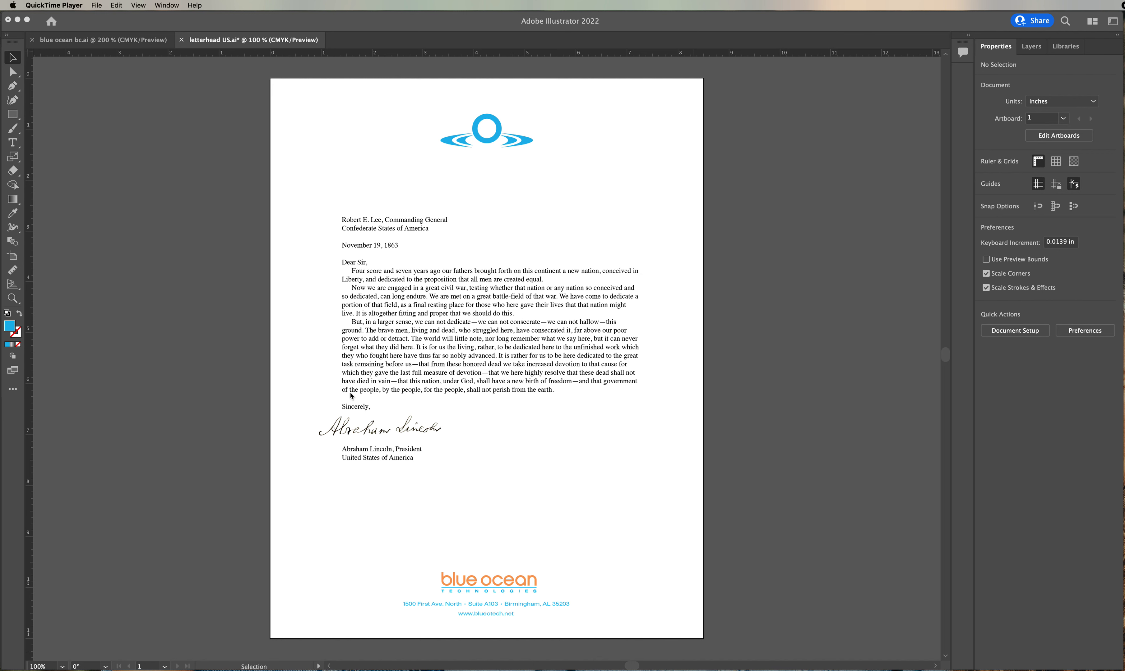
Examine the character settings of the address line in the letterhead footer
click(14, 301)
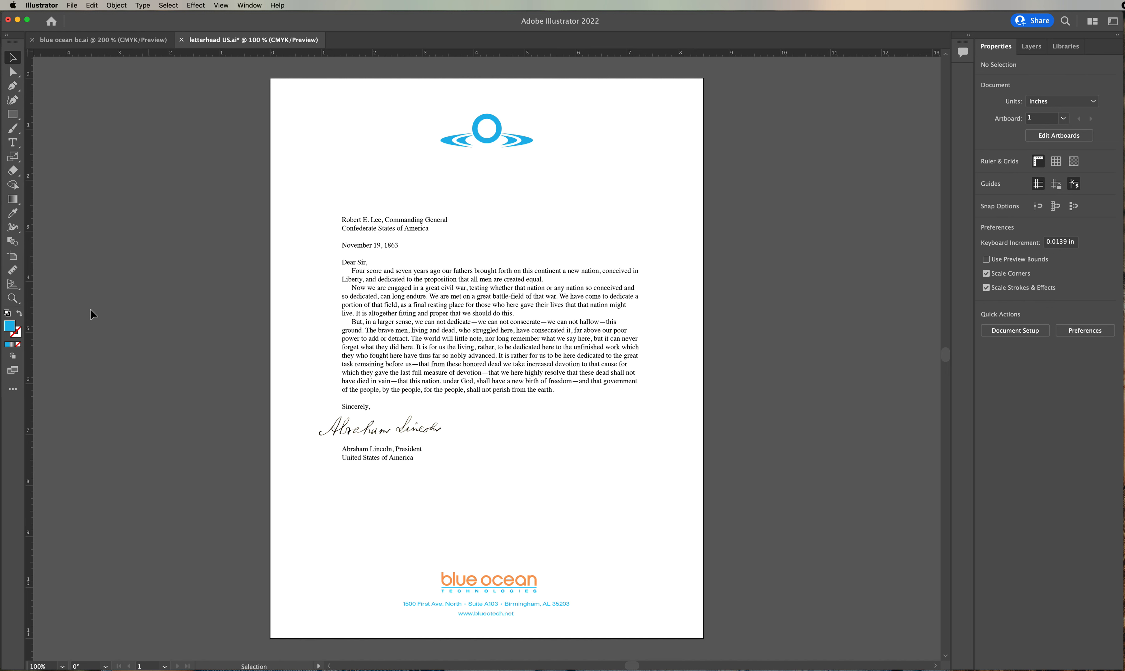
click(13, 299)
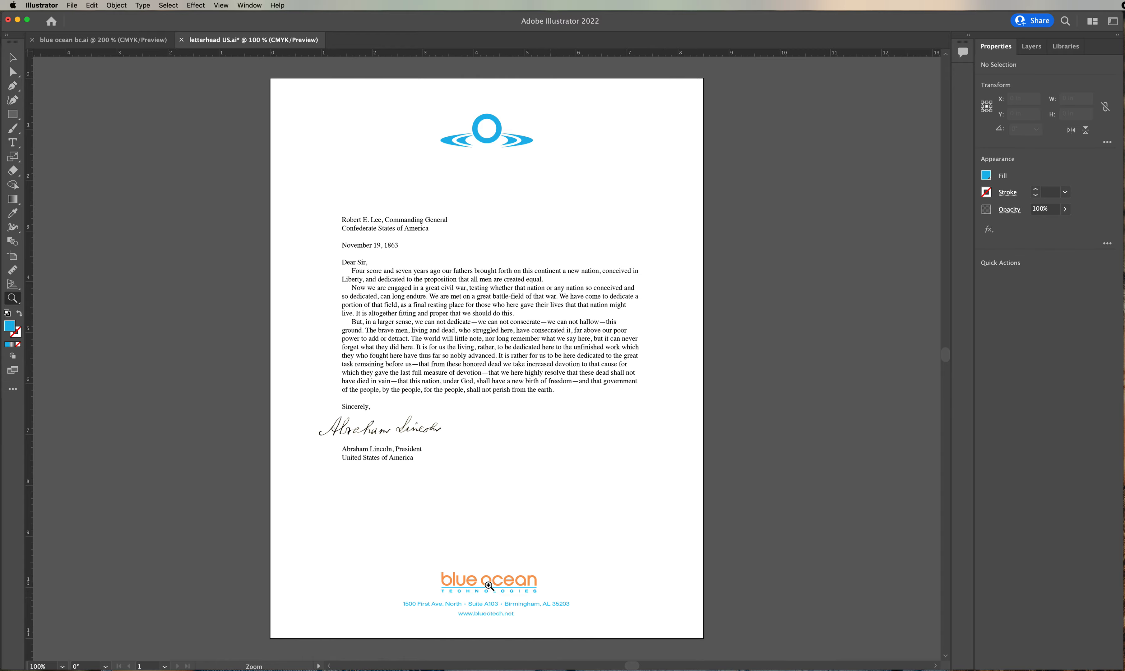
drag(462, 580, 838, 601)
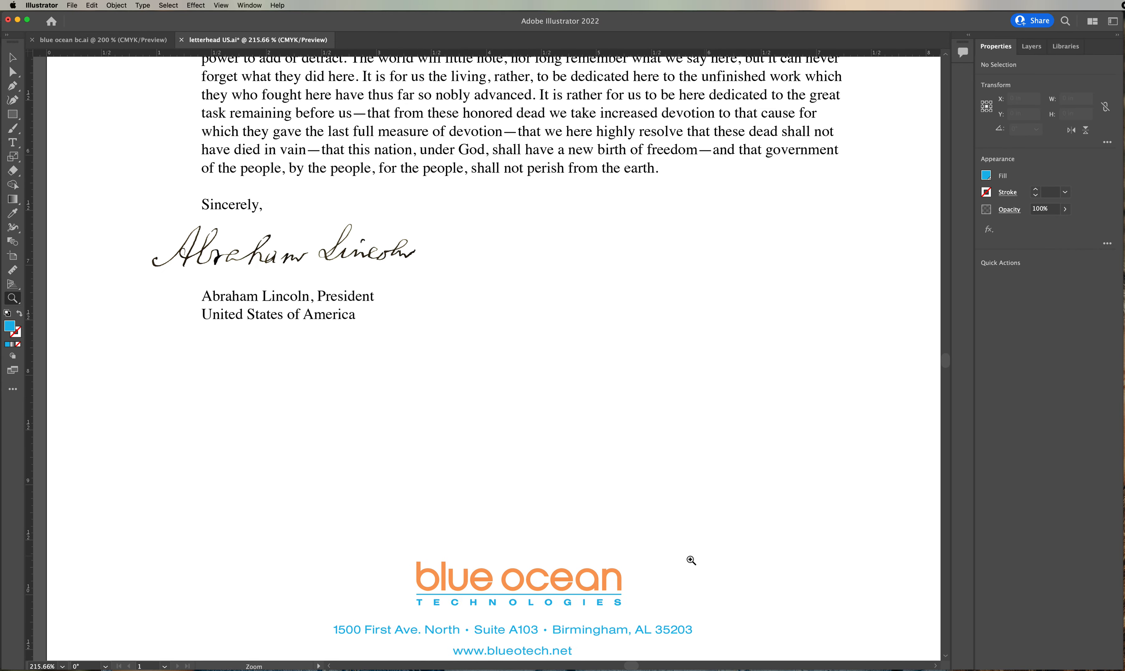
scroll(650, 552, down, 5)
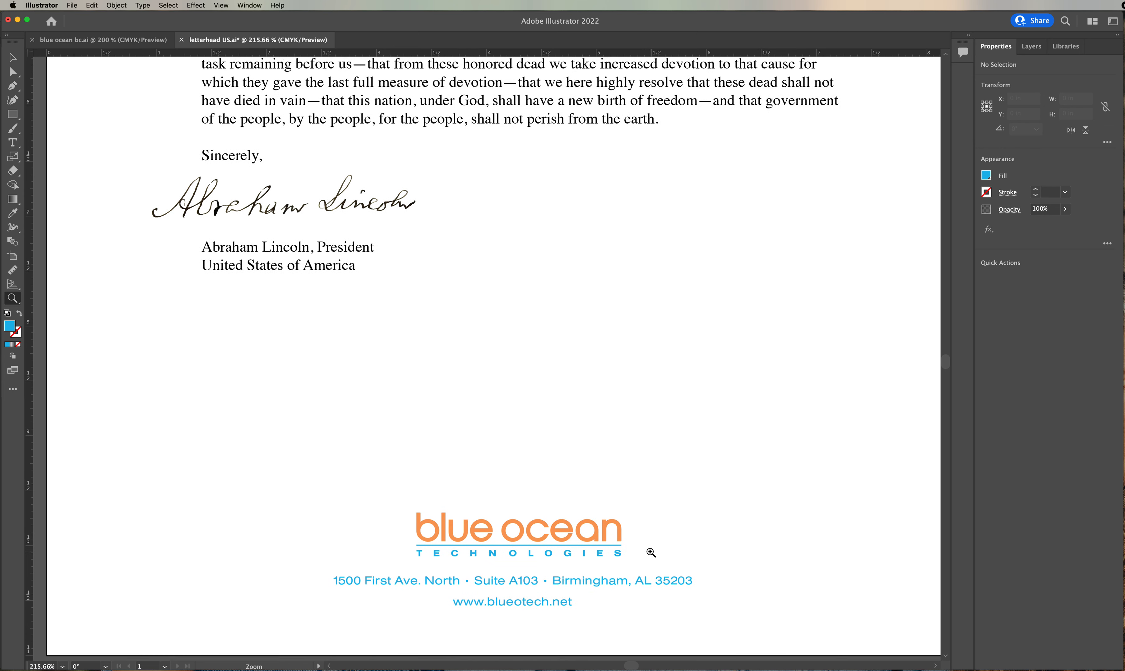
scroll(651, 552, down, 3)
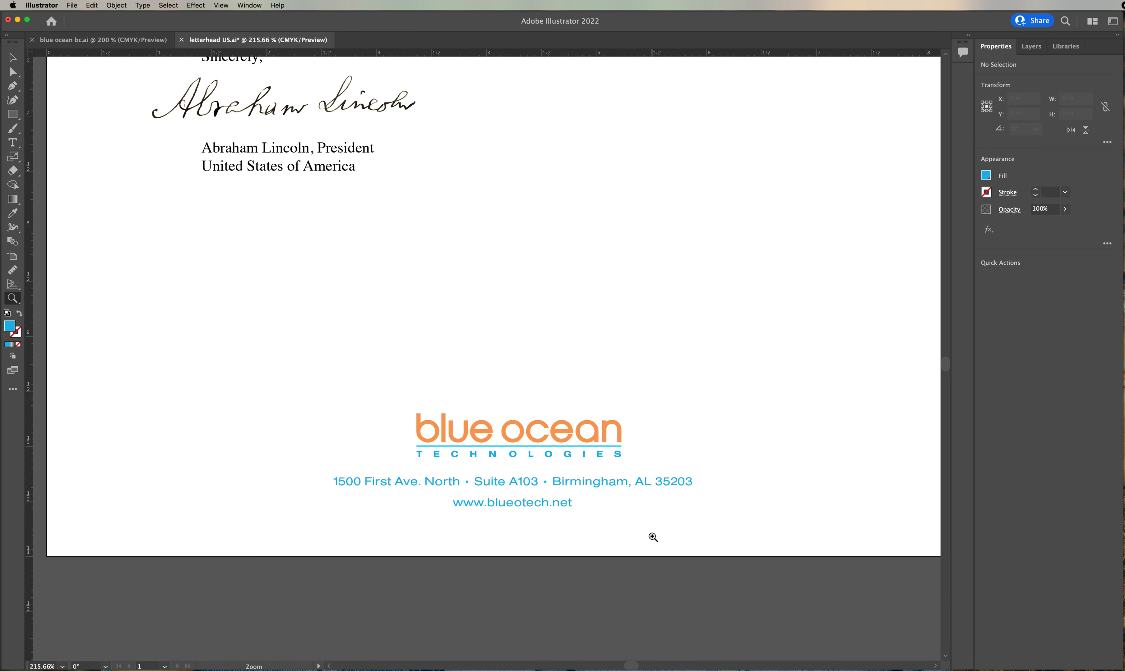
scroll(652, 531, down, 1)
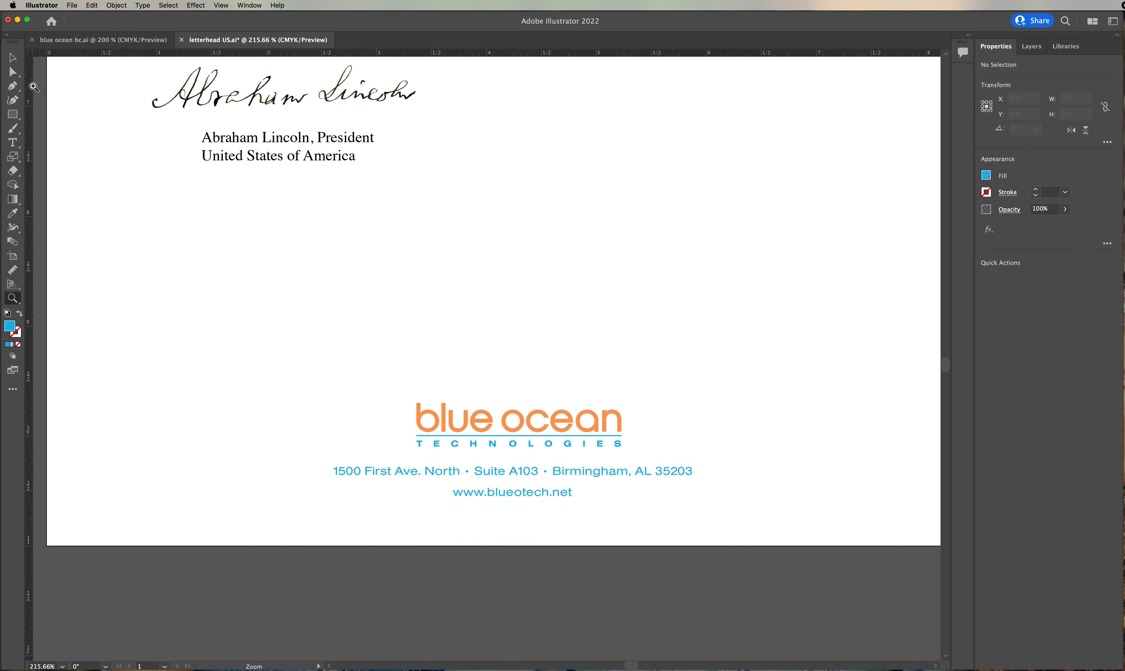
click(13, 142)
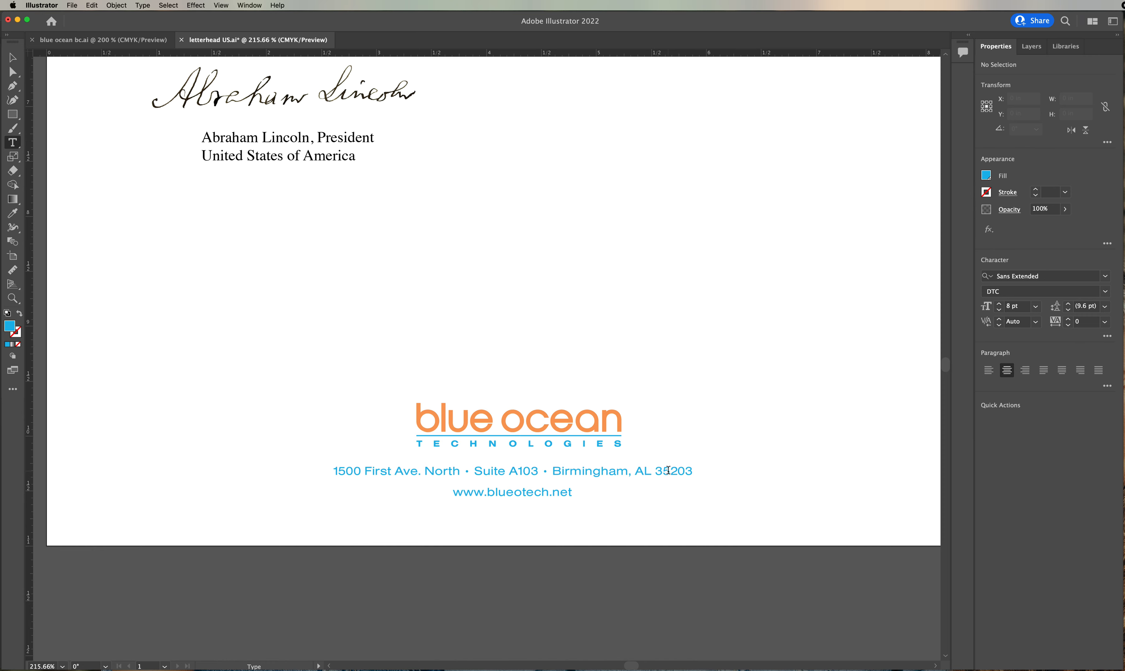
click(399, 473)
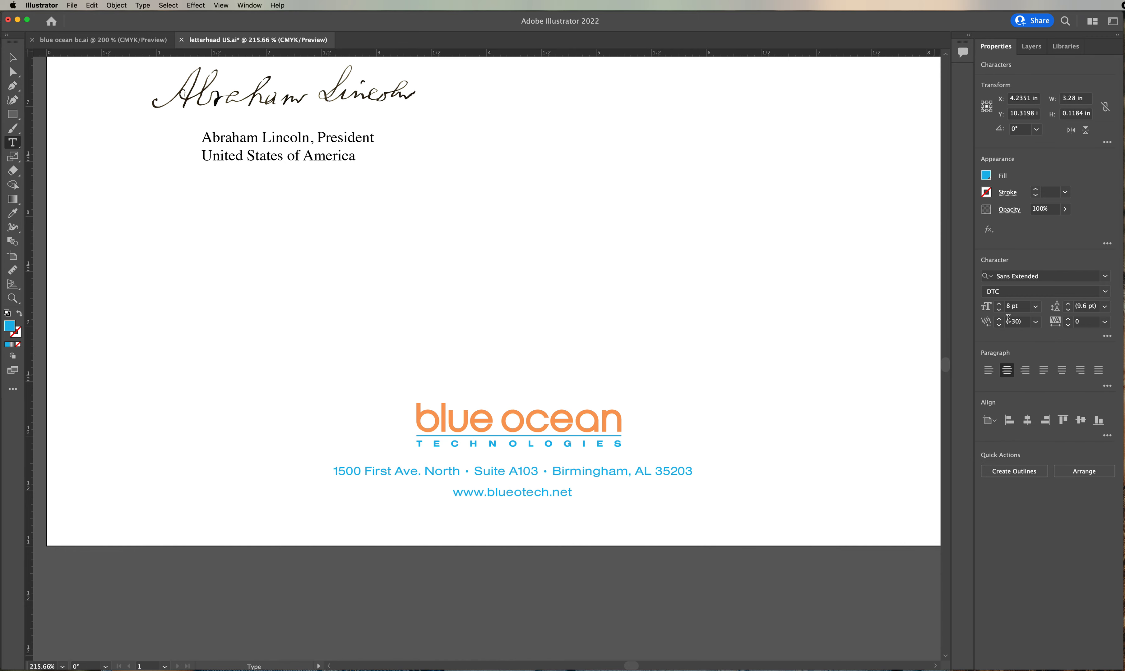
drag(332, 470, 703, 470)
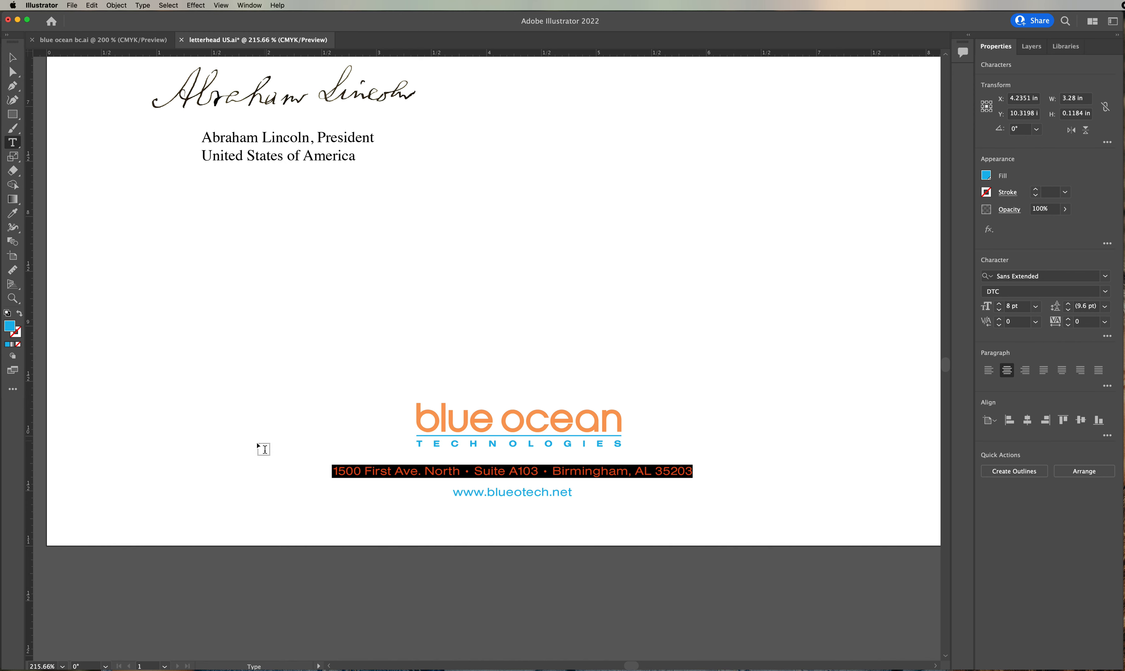
click(336, 466)
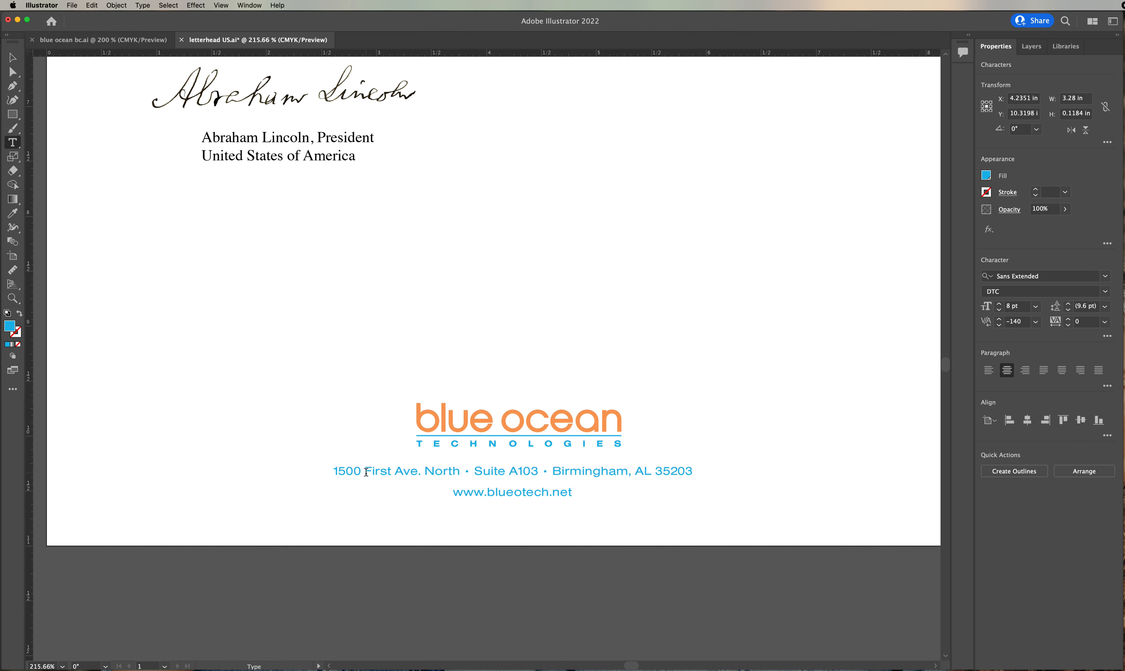
Set the font size of the street number in the footer address line to 7.5 pt
drag(362, 472, 323, 474)
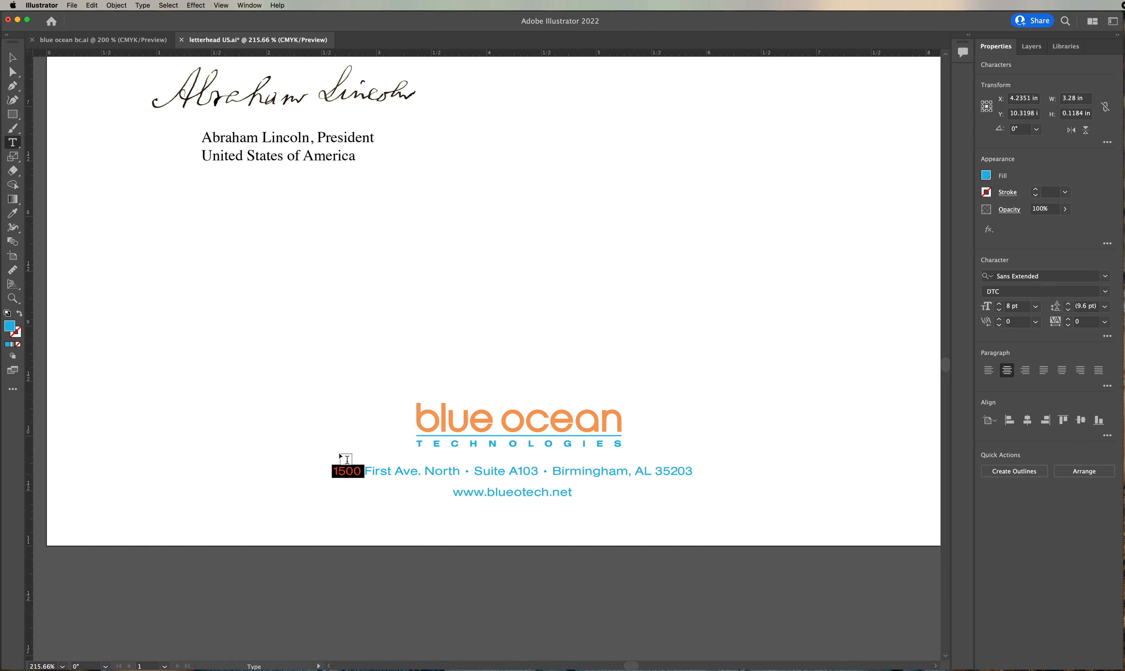
click(1011, 306)
double_click(1011, 306)
text(7.5)
key(Return)
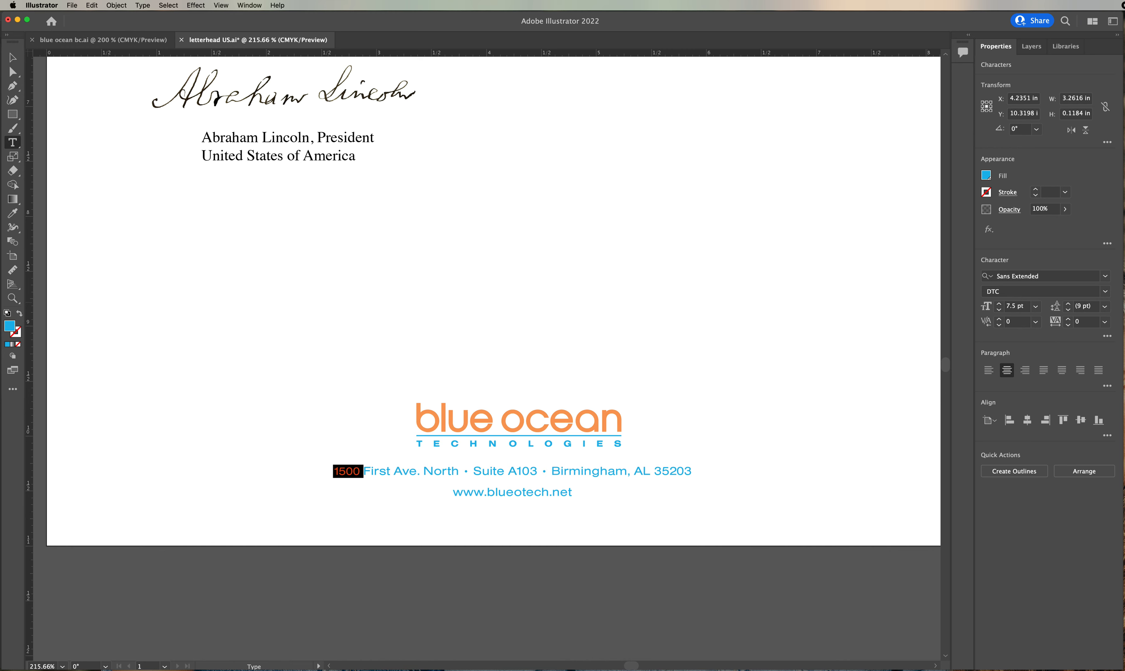
Match the suite number in the footer address to the street number's text formatting with the Eyedropper
click(517, 471)
drag(508, 471, 534, 472)
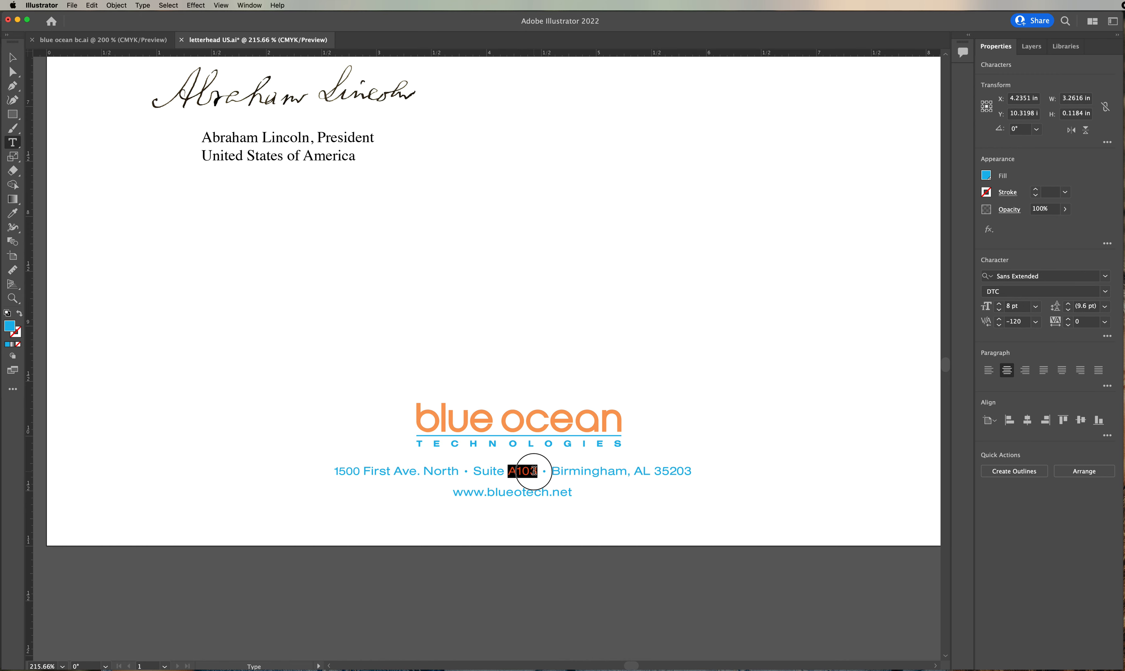
key(super+alt+q)
click(12, 213)
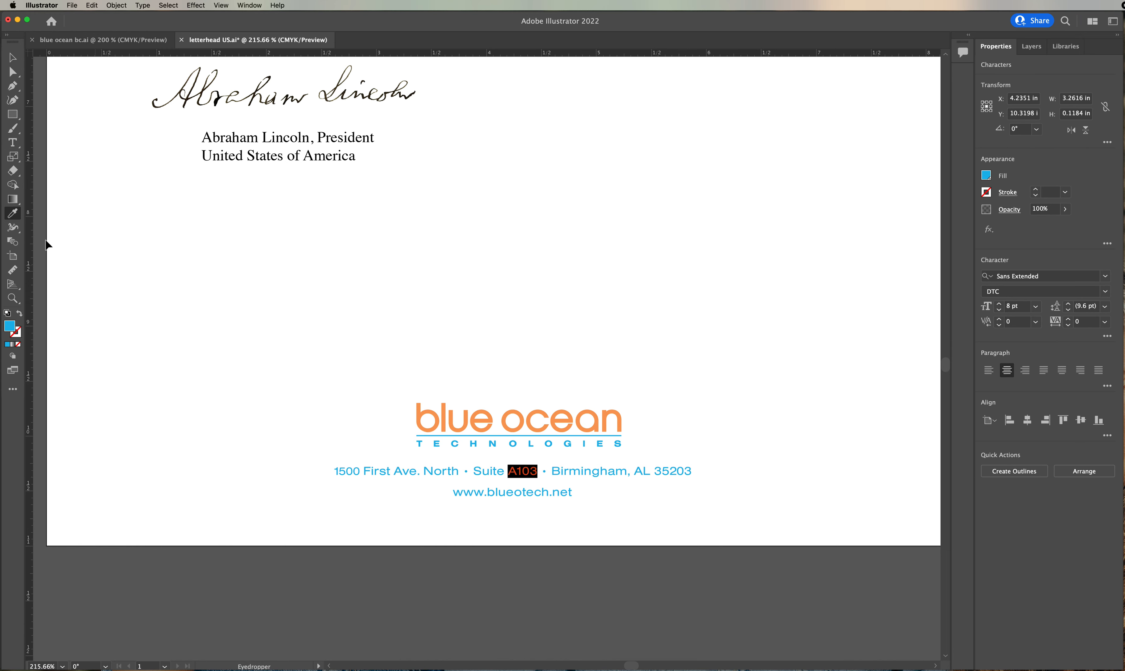
click(346, 470)
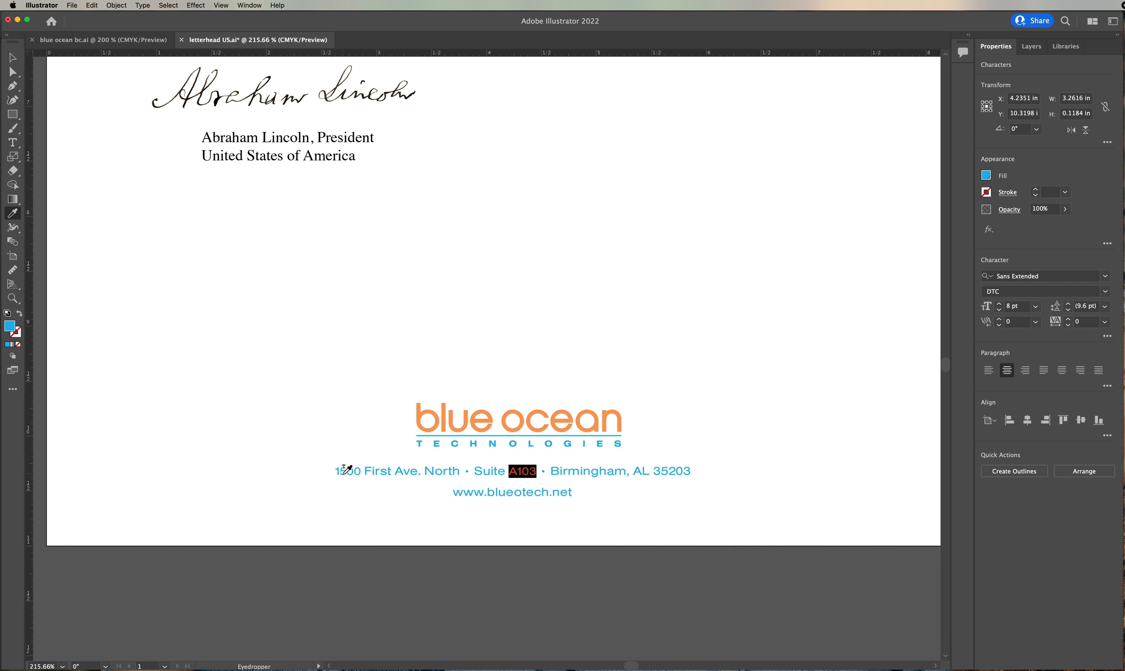
Apply the street number's text formatting to the state abbreviation and ZIP code with the Eyedropper, and deselect the text
click(12, 144)
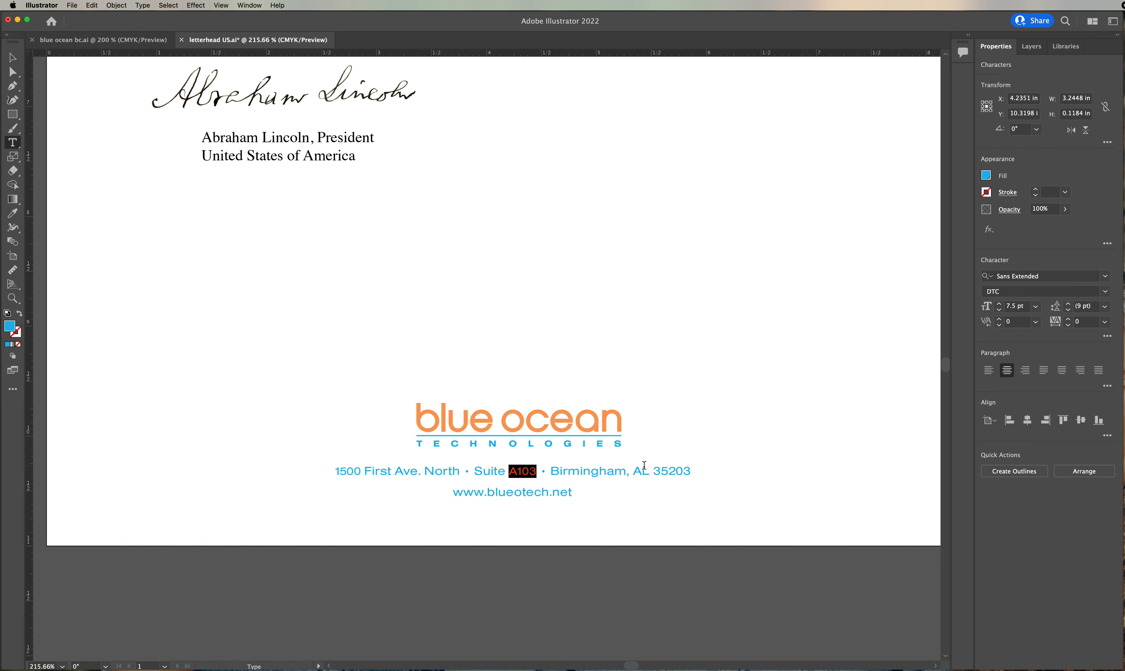
drag(636, 473, 691, 471)
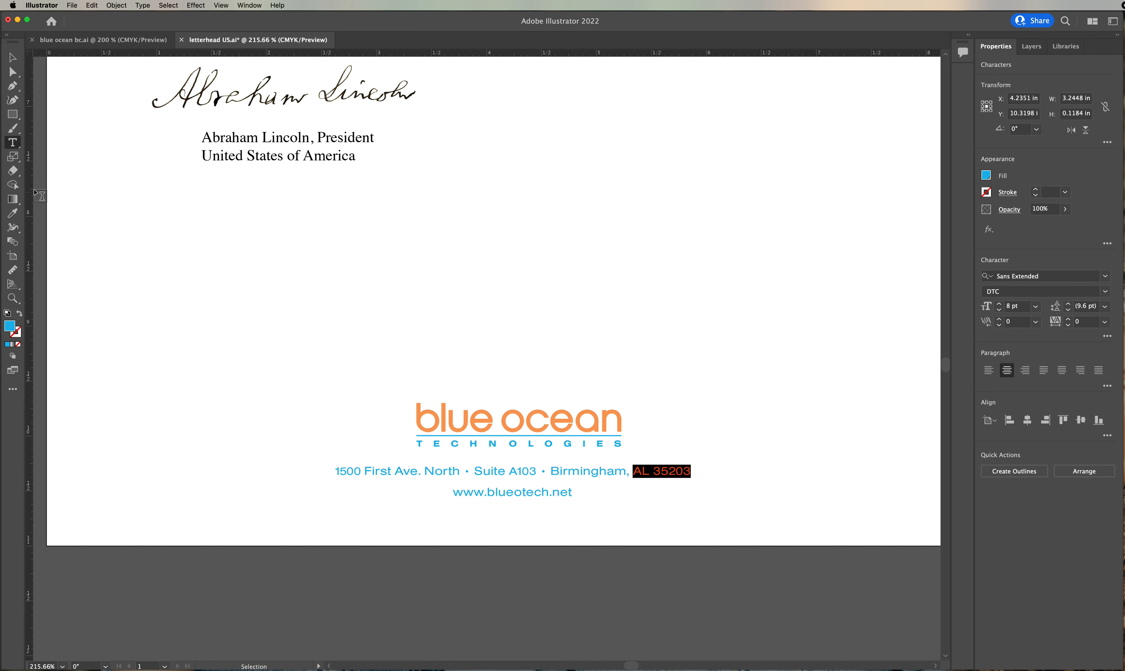
click(13, 213)
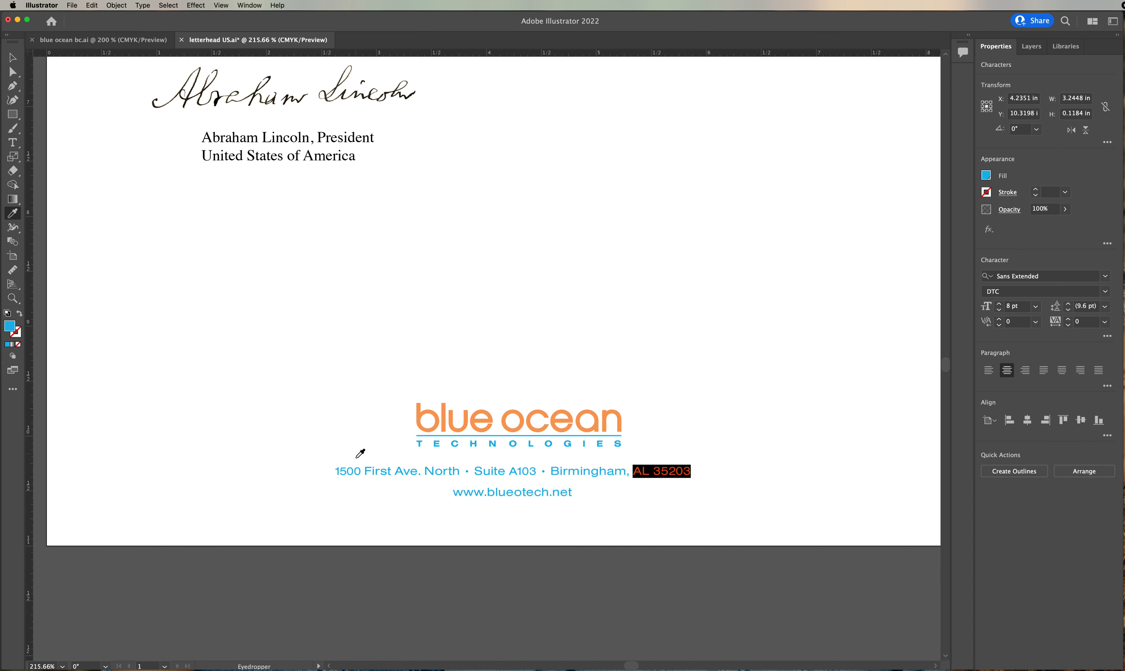
click(353, 471)
scroll(354, 470, down, 1)
click(13, 58)
click(542, 472)
click(758, 484)
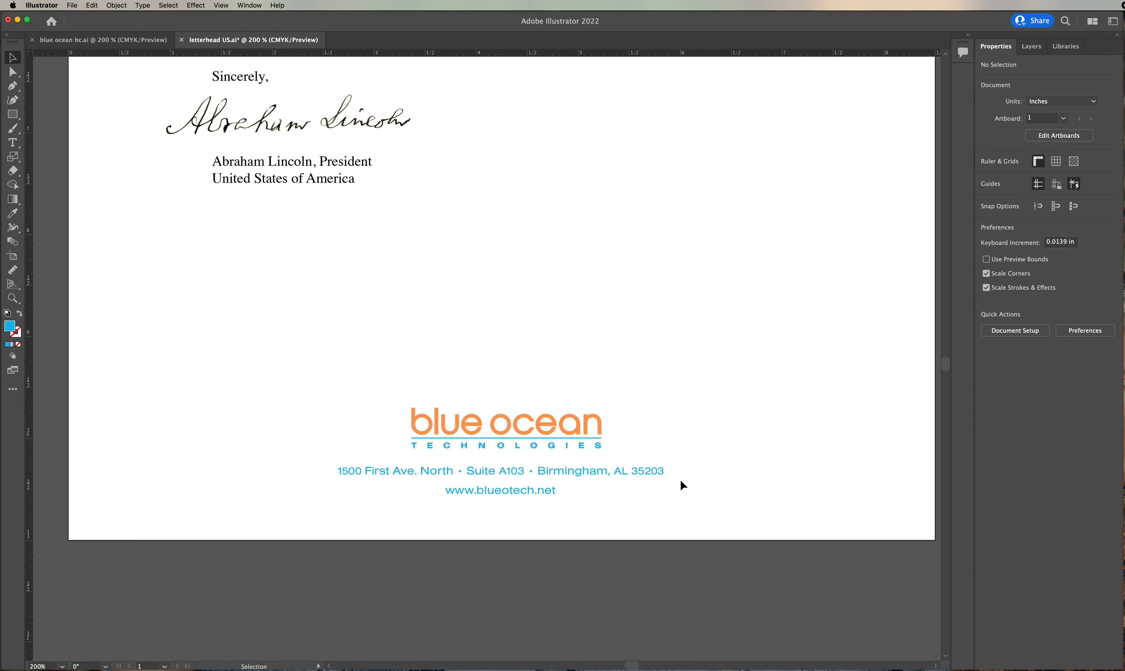
Resize the letterhead artboard to 210 mm wide by 297 mm high and leave artboard editing
key(super+0)
key(super+1)
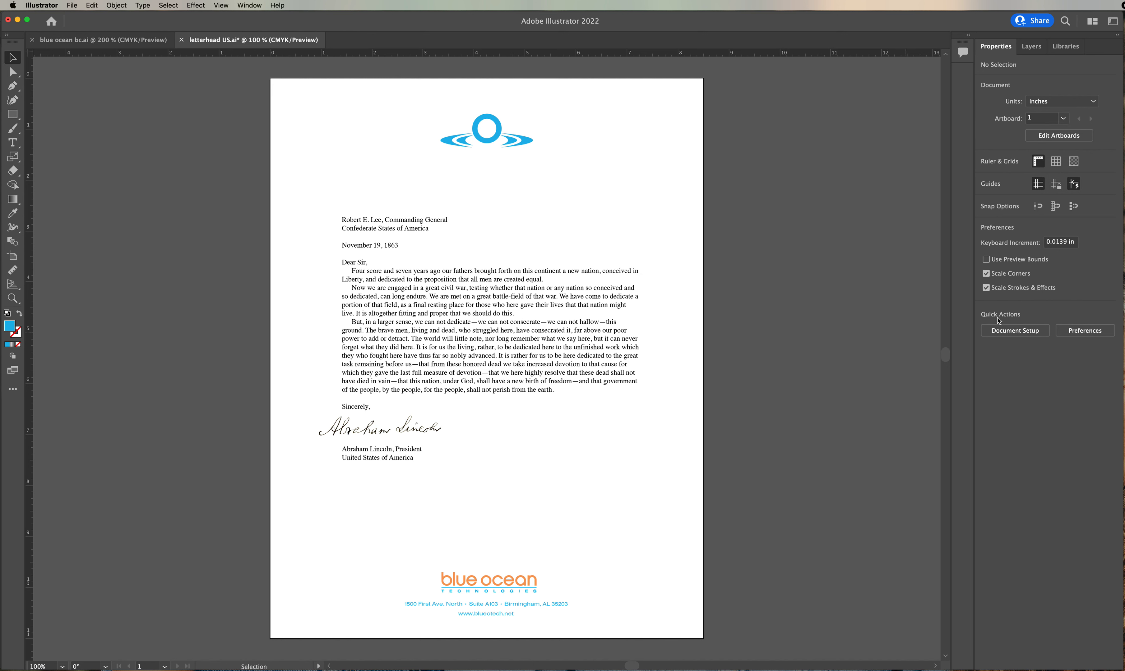
click(1017, 331)
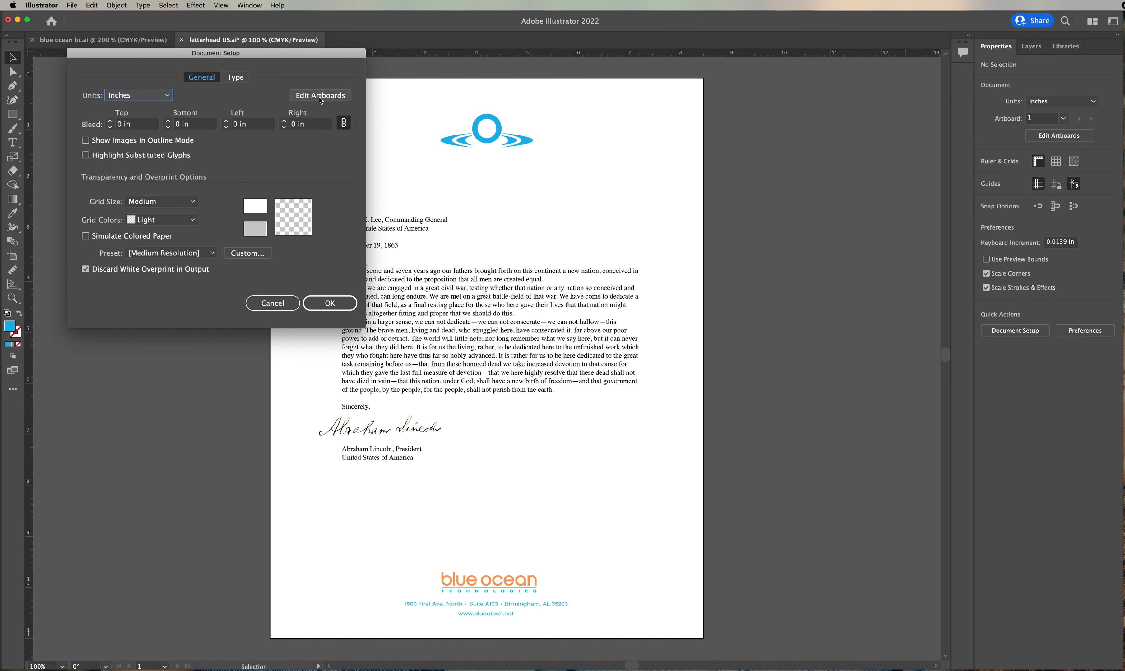
click(320, 97)
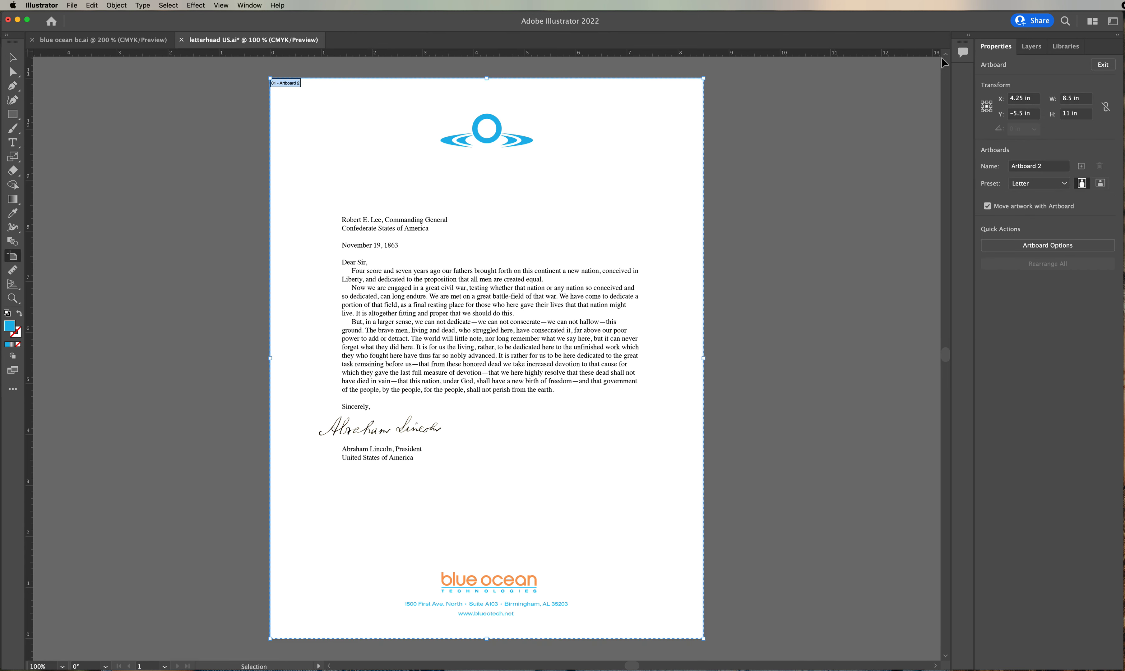
click(1082, 97)
triple_click(1082, 97)
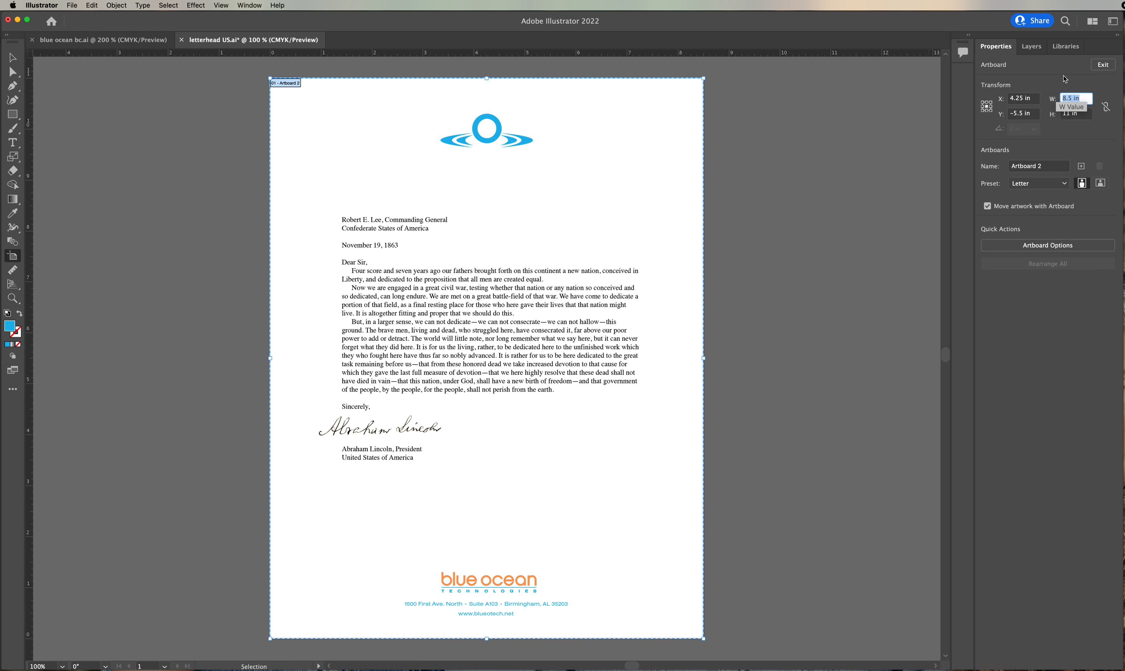
text(210mm)
key(Tab)
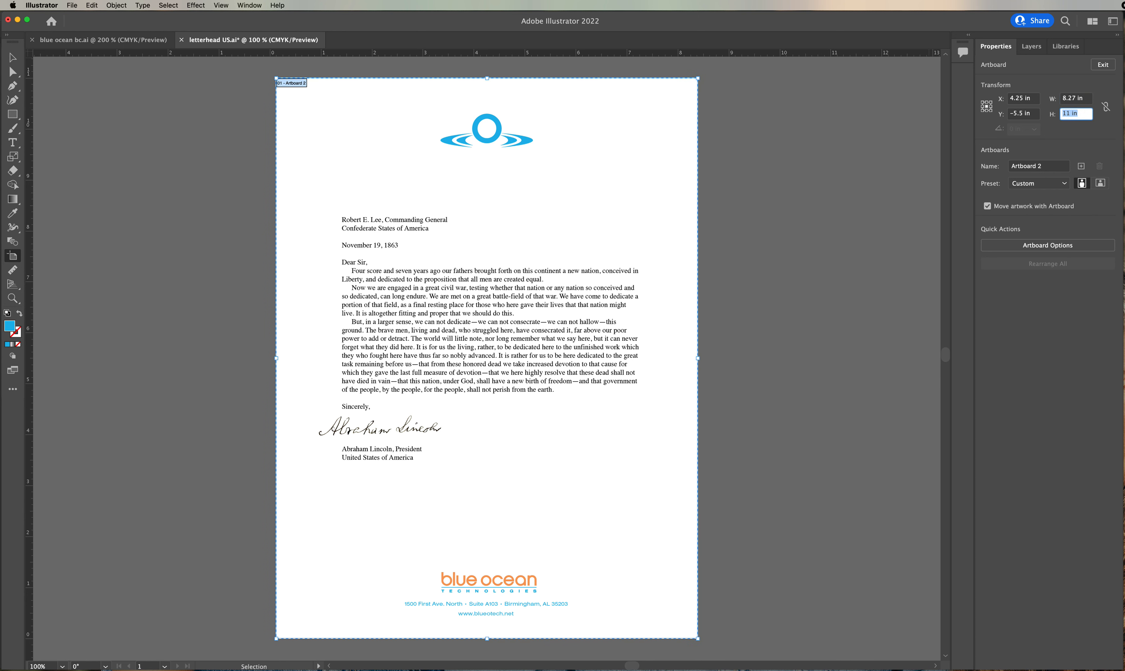
text(297mm)
key(Return)
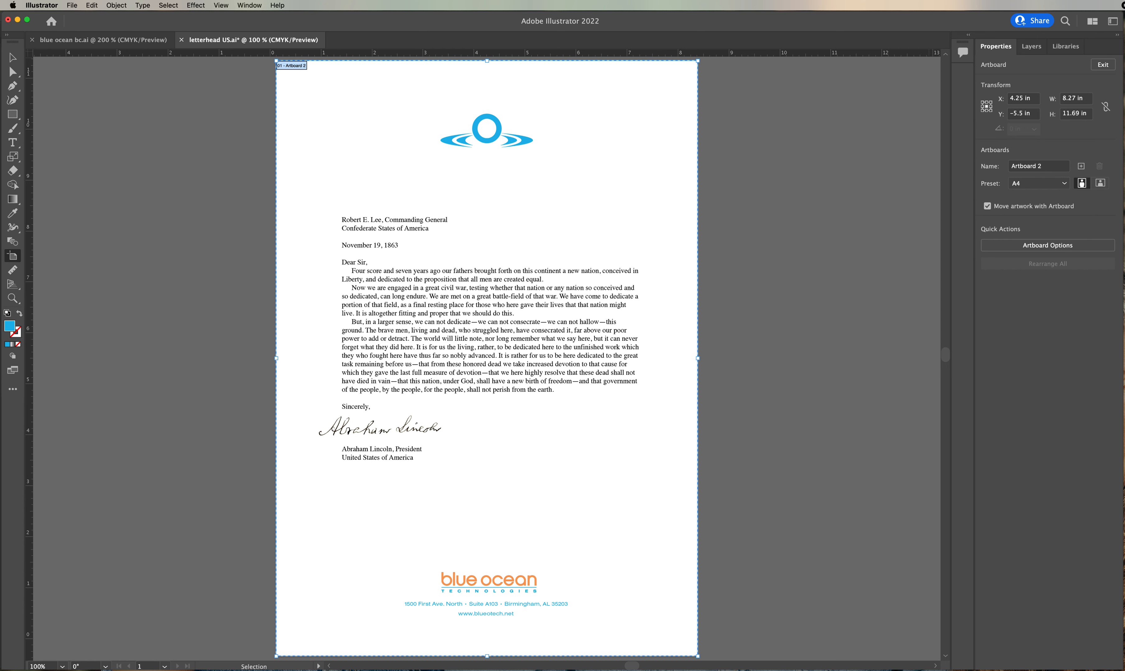
key(super+minus)
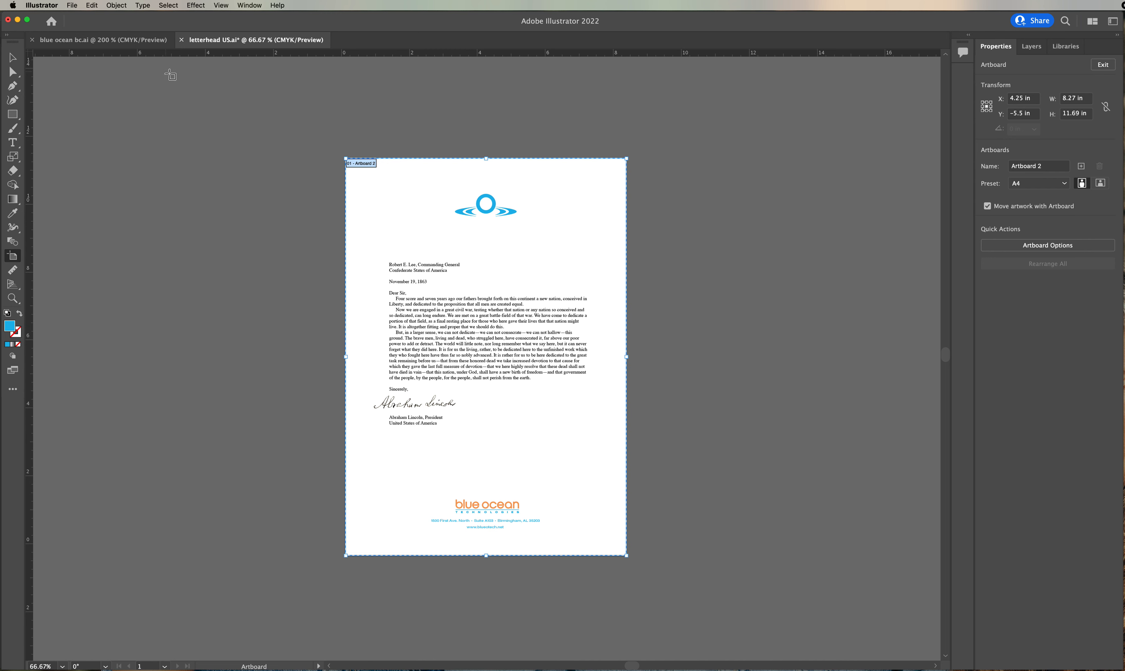
key(Escape)
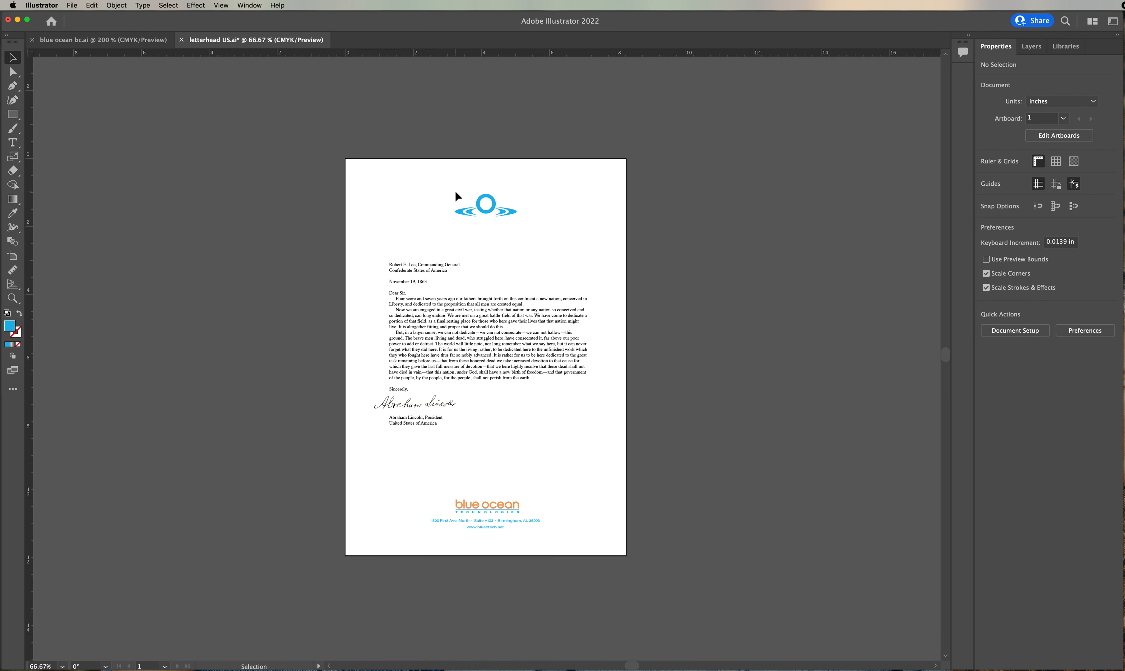
Move the ring logo up toward the page's top edge and the footer name and address block down toward its bottom edge
drag(434, 187, 484, 204)
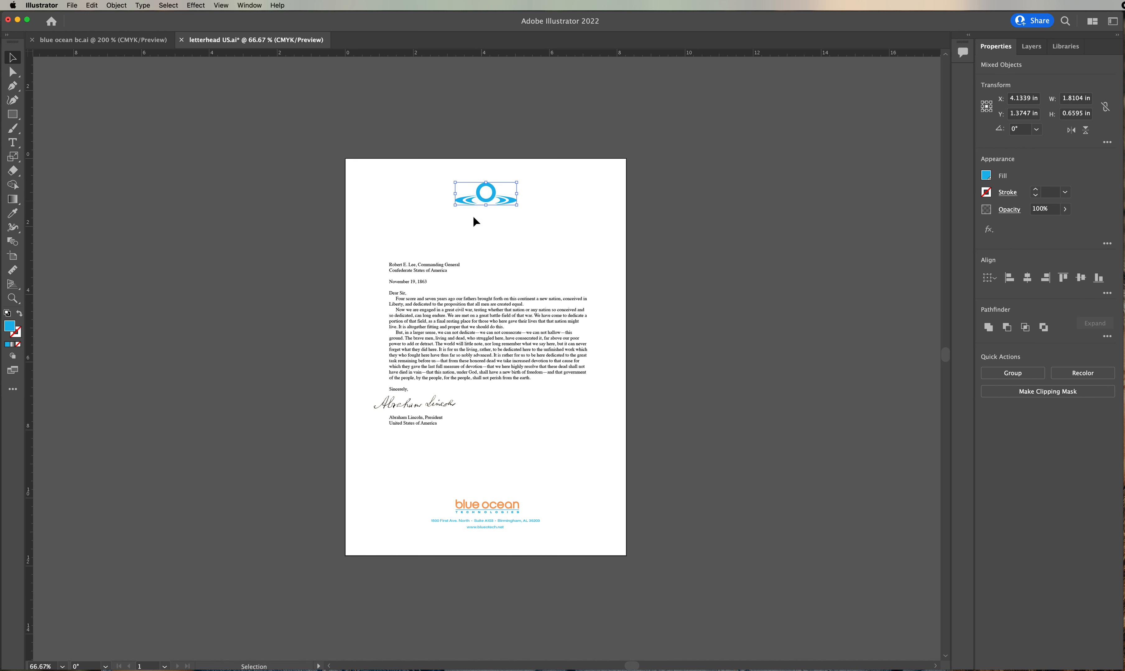
drag(413, 484, 566, 537)
drag(514, 504, 513, 513)
click(624, 423)
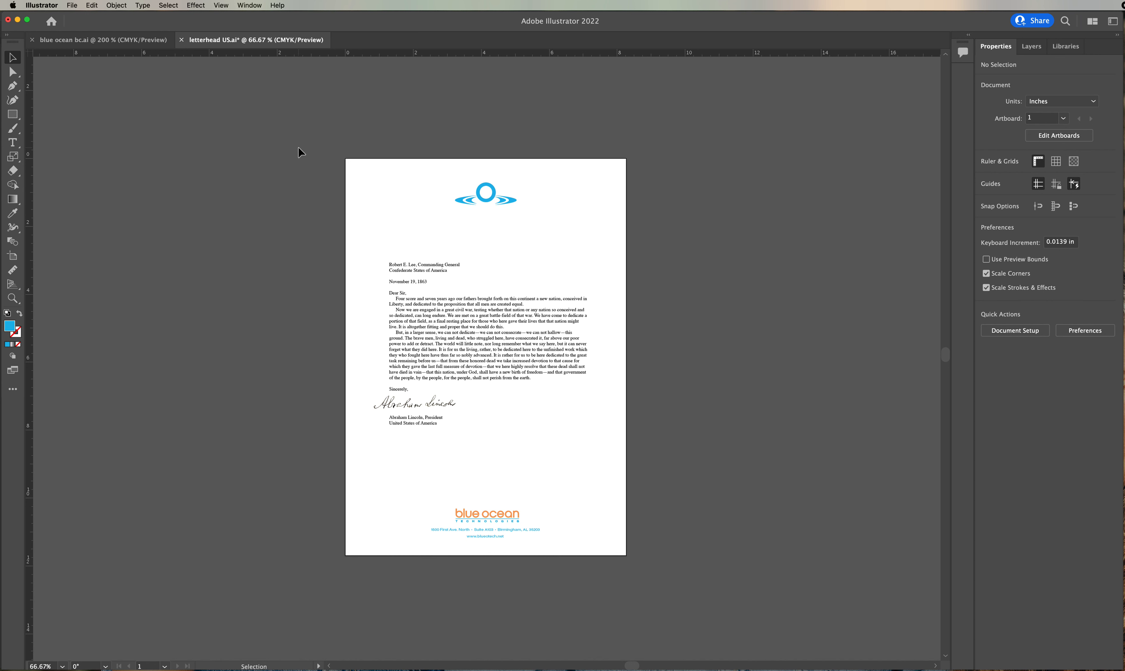
Create a 210 mm by 297 mm rectangle starting at the artboard's top-left corner
click(13, 114)
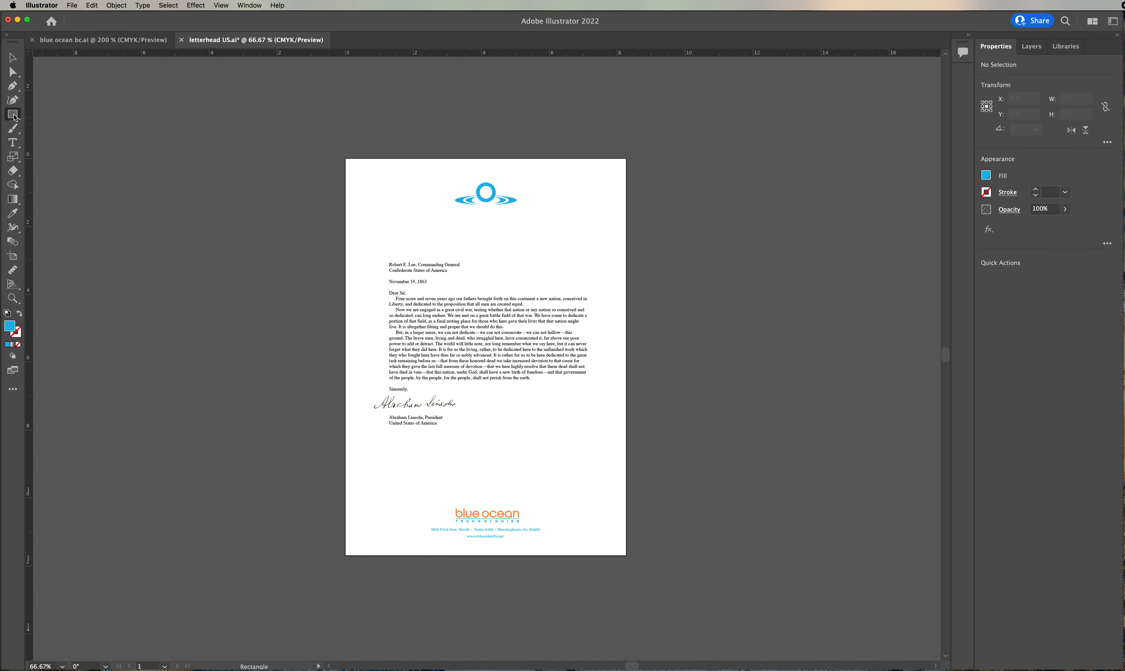
click(346, 158)
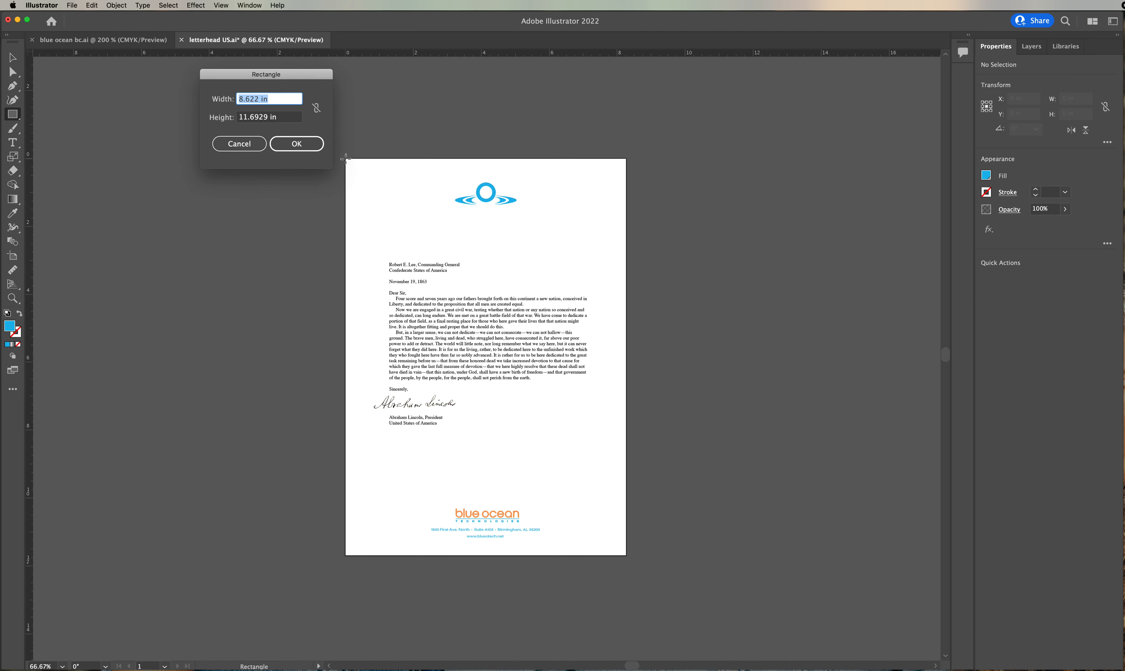
text(210mm)
key(Tab)
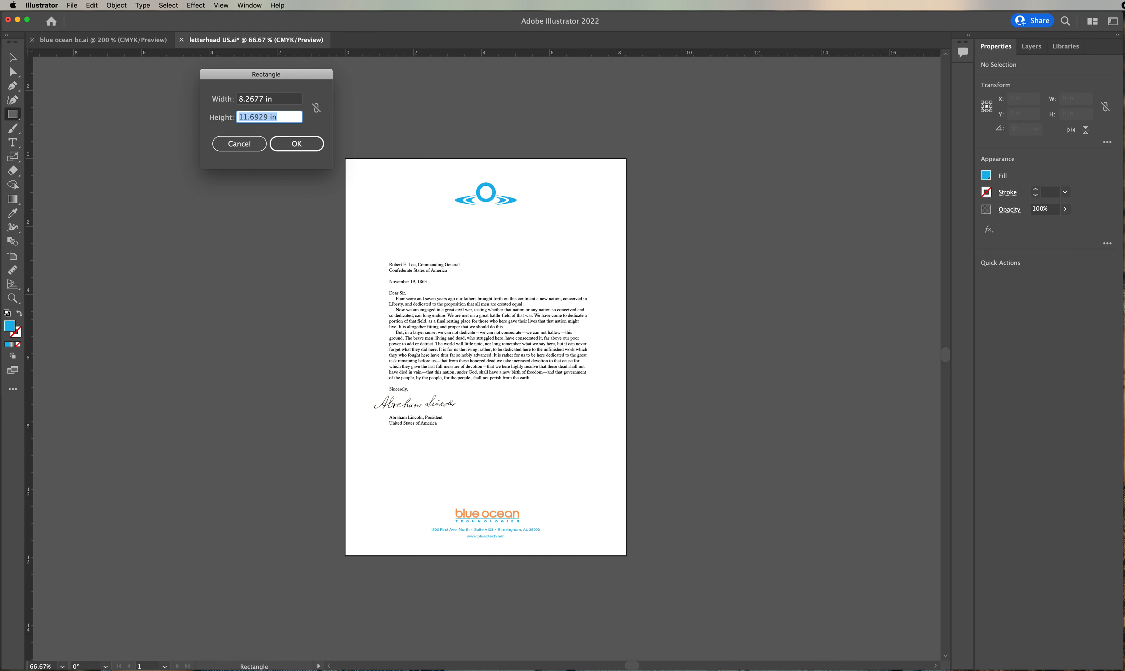
text(297mm)
click(300, 142)
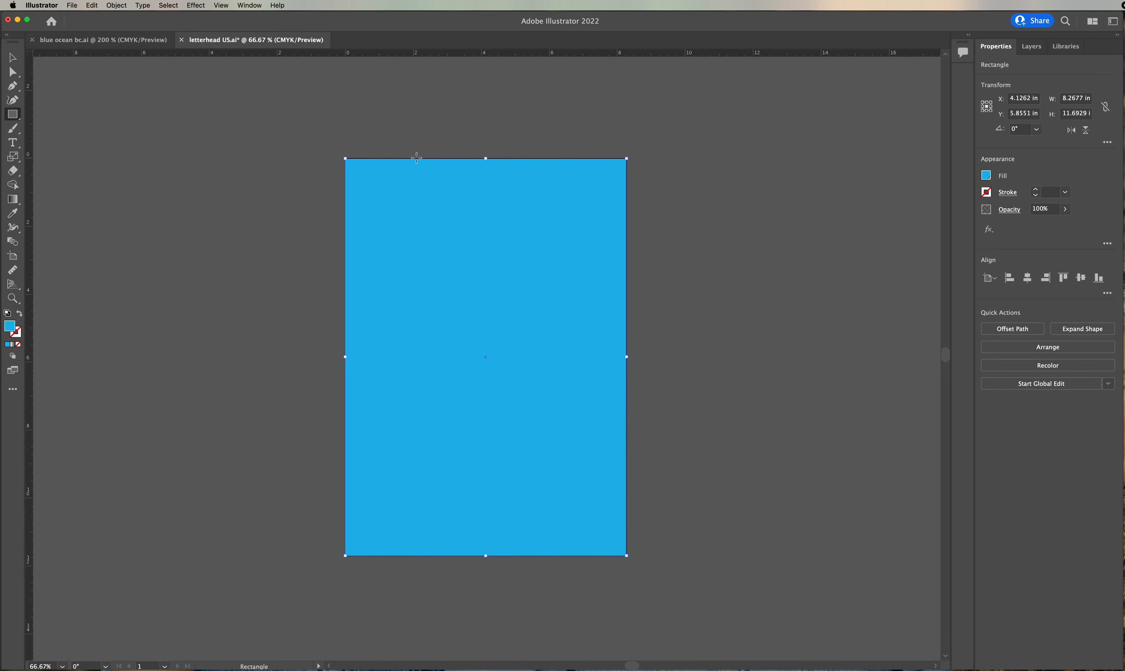
Send the page-size rectangle to the back, behind all the letterhead artwork and letter text
key(v)
click(114, 6)
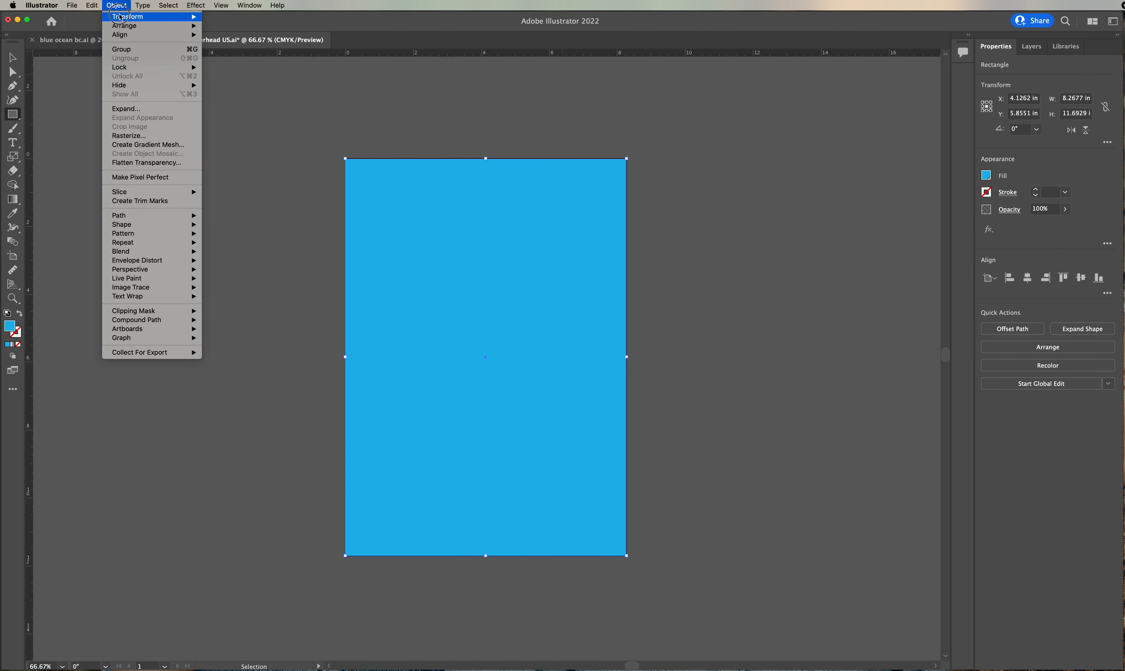
mouse_move(150, 26)
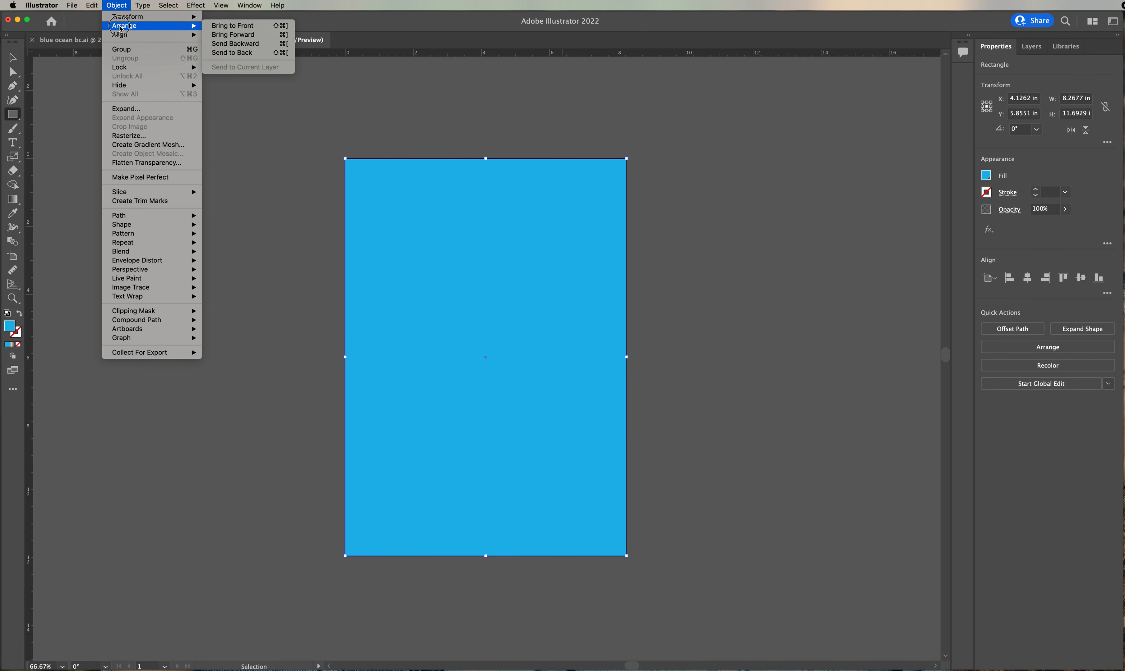
click(233, 53)
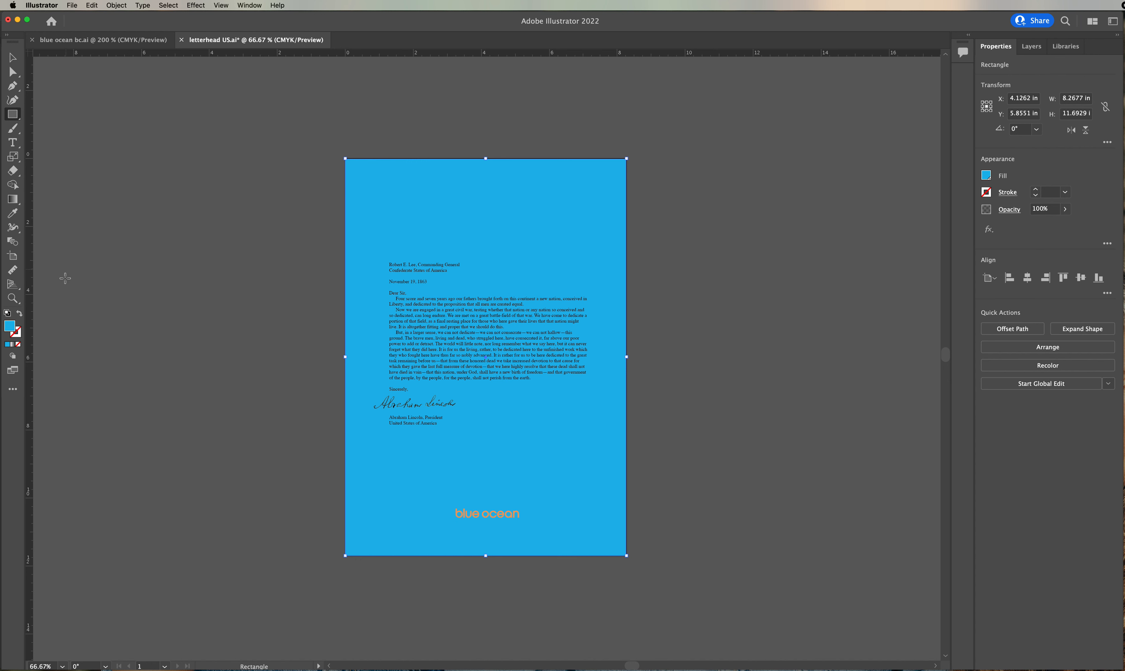
Change the page-size rectangle's fill to a very pale blue with the Color Picker
double_click(9, 326)
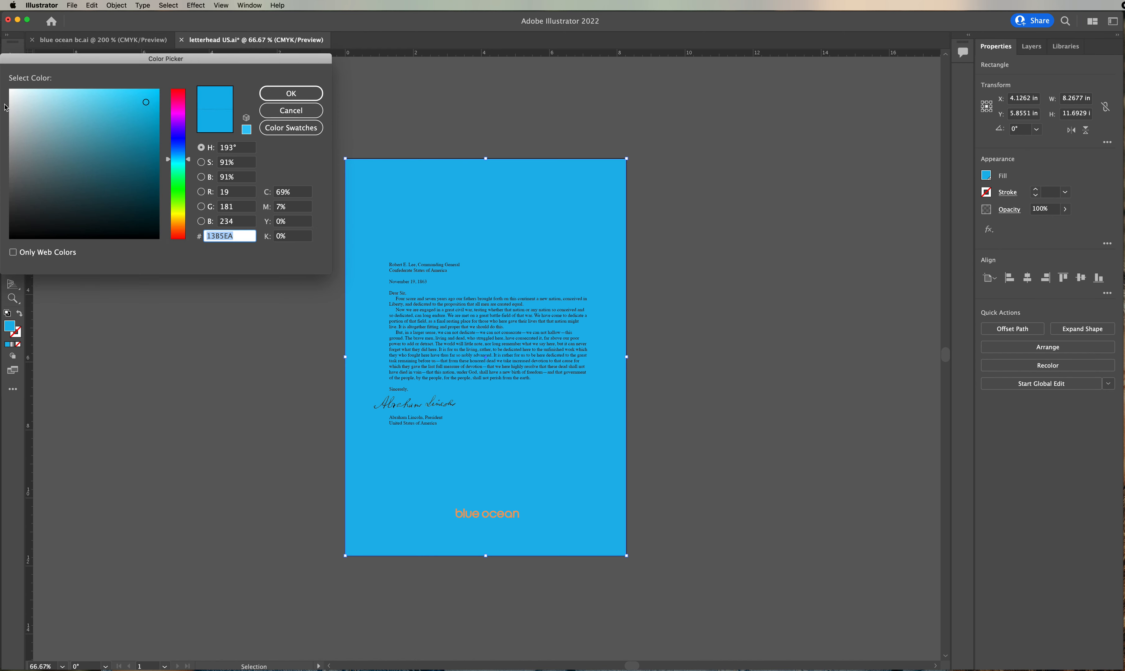
click(18, 100)
click(291, 94)
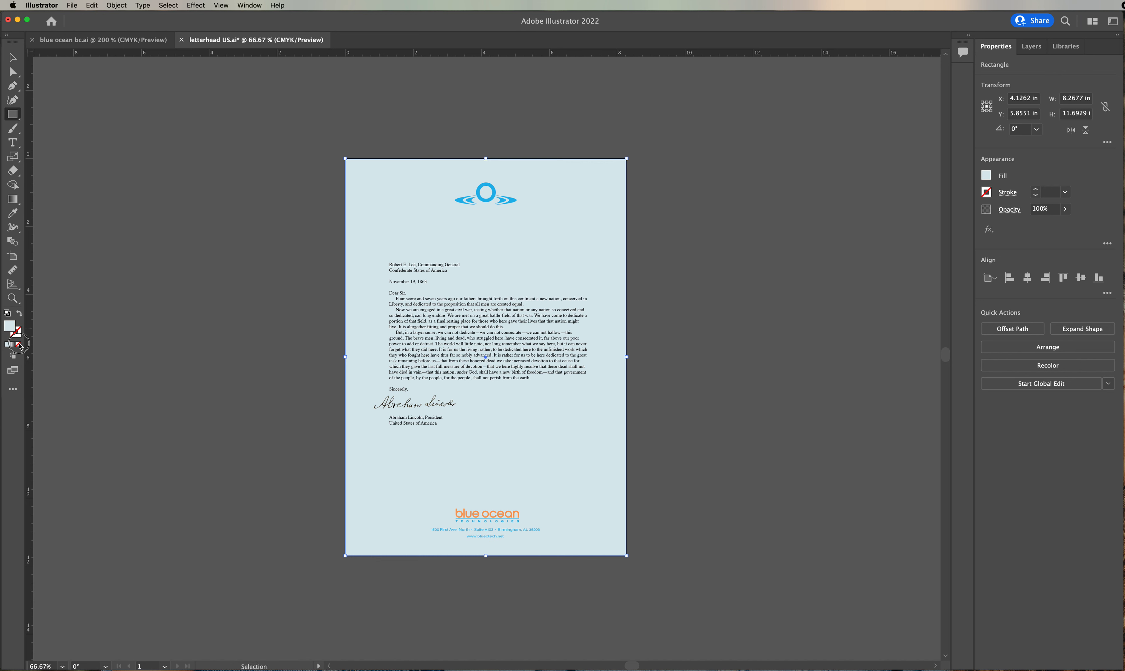
Set the page-size rectangle's fill to None
click(20, 346)
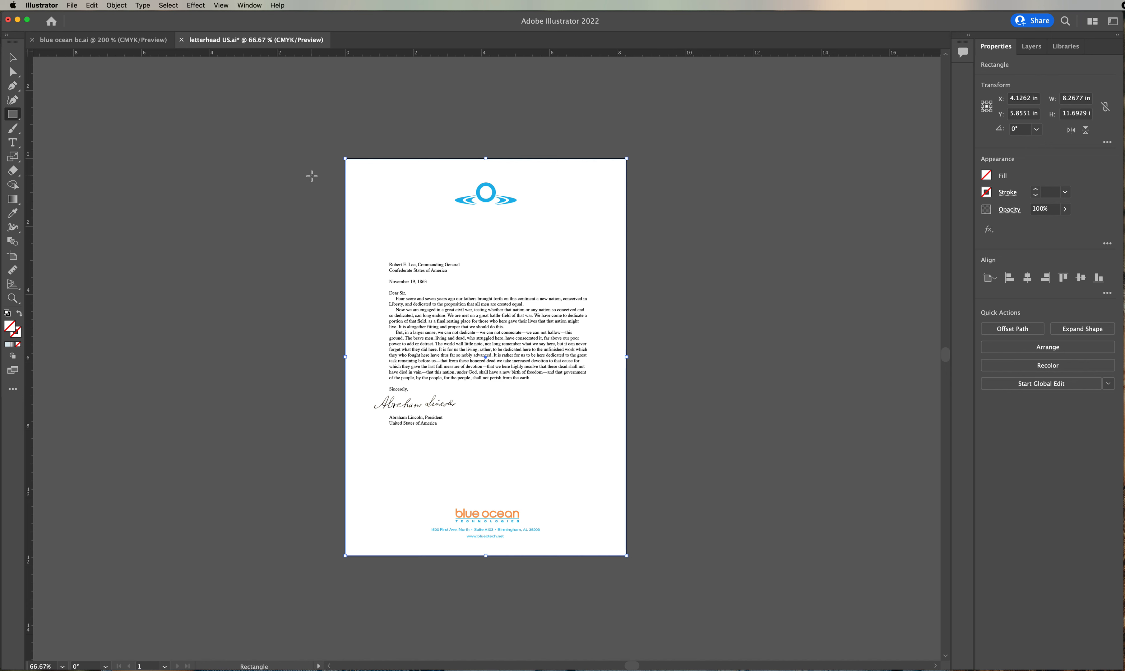
Switch to the blue ocean bc.ai document and bring the business card into the middle of the view
click(92, 39)
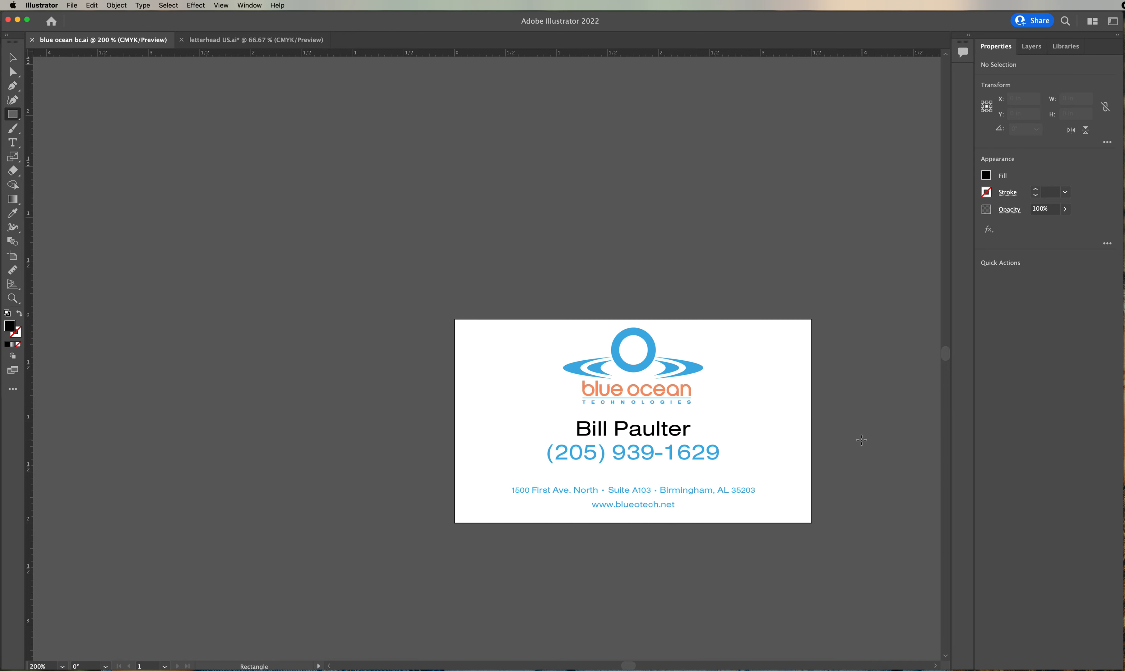
scroll(827, 412, right, 3)
scroll(827, 412, down, 3)
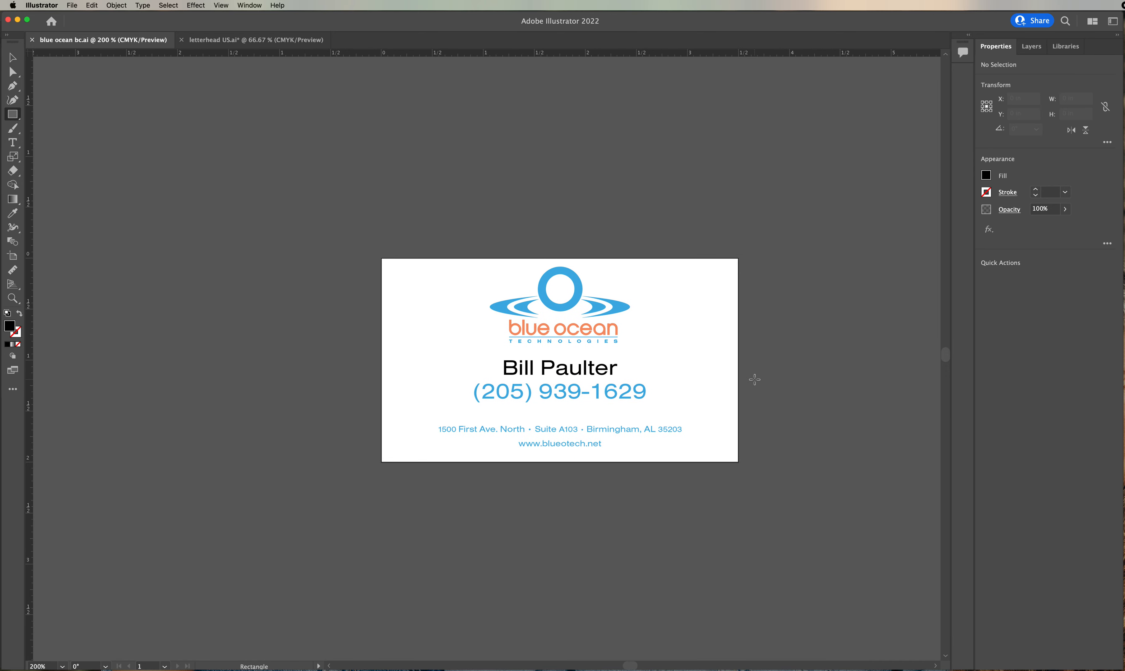